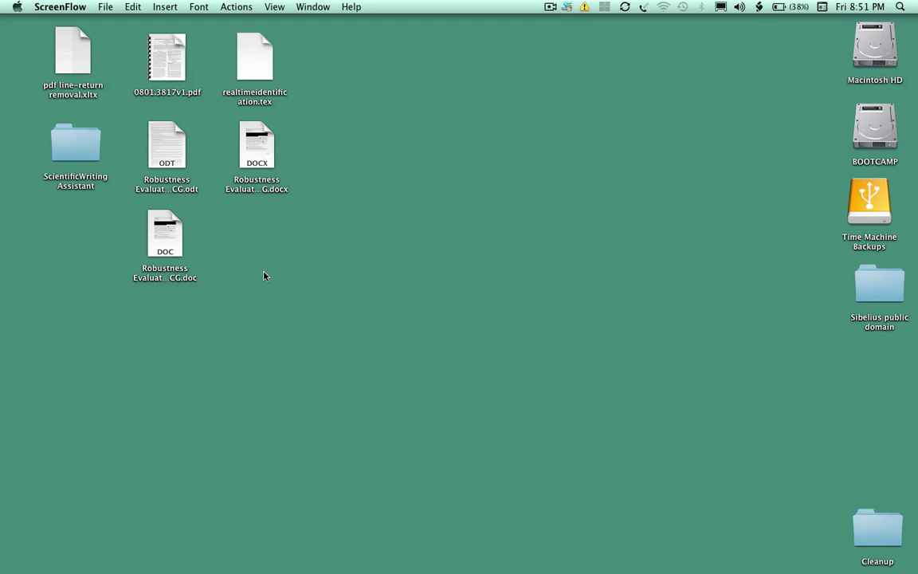
Launch OpenOffice.org and open 'Robustness Evaluation of Two CCG.docx' in Writer
mouse_move(12, 470)
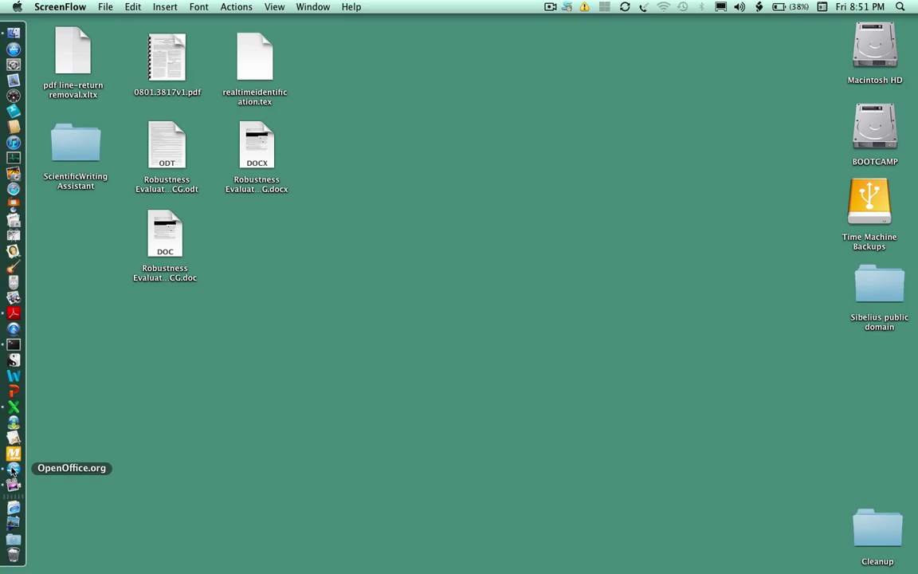
left_click(11, 470)
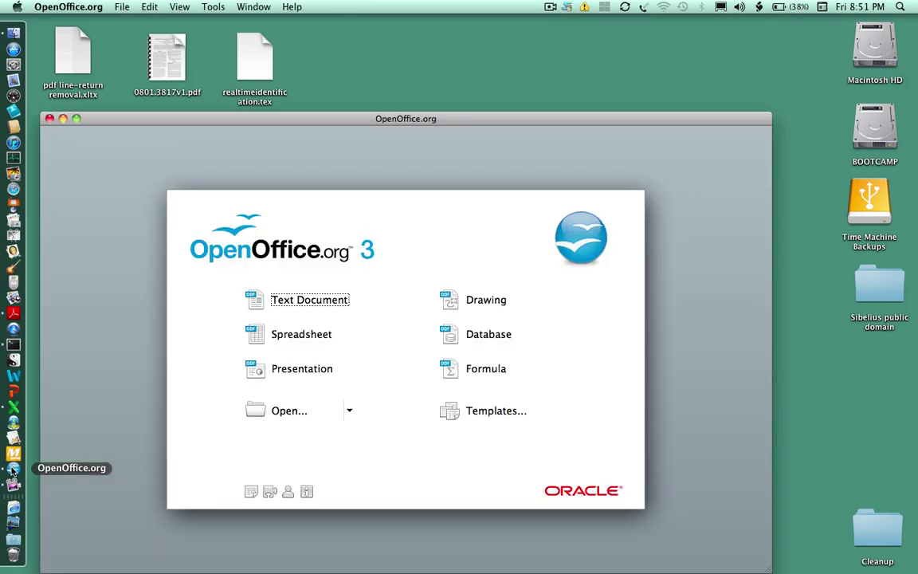
left_click(301, 300)
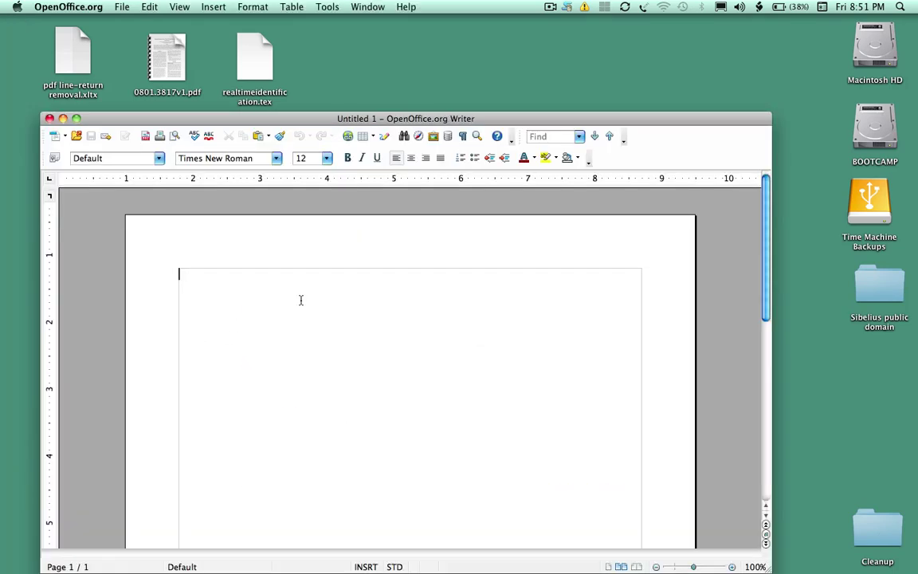
left_click(123, 7)
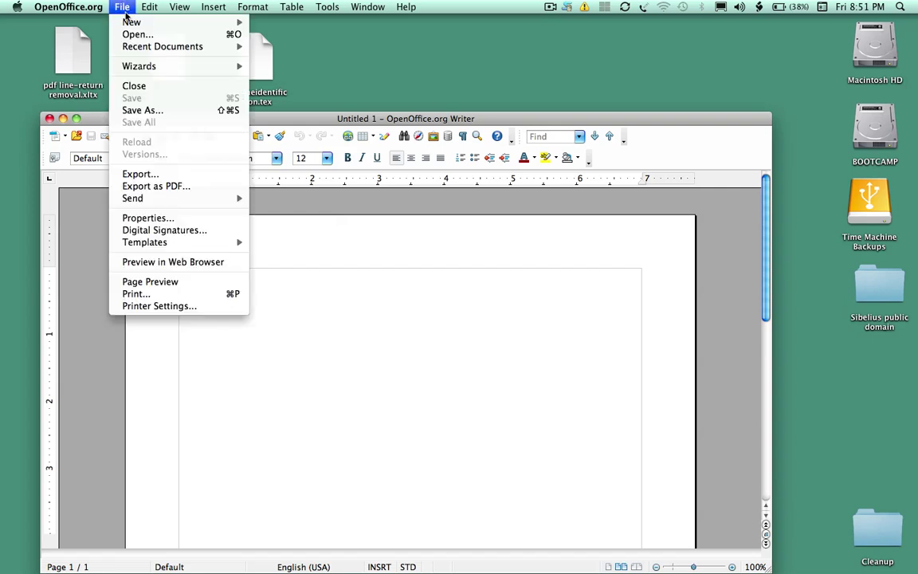
left_click(129, 34)
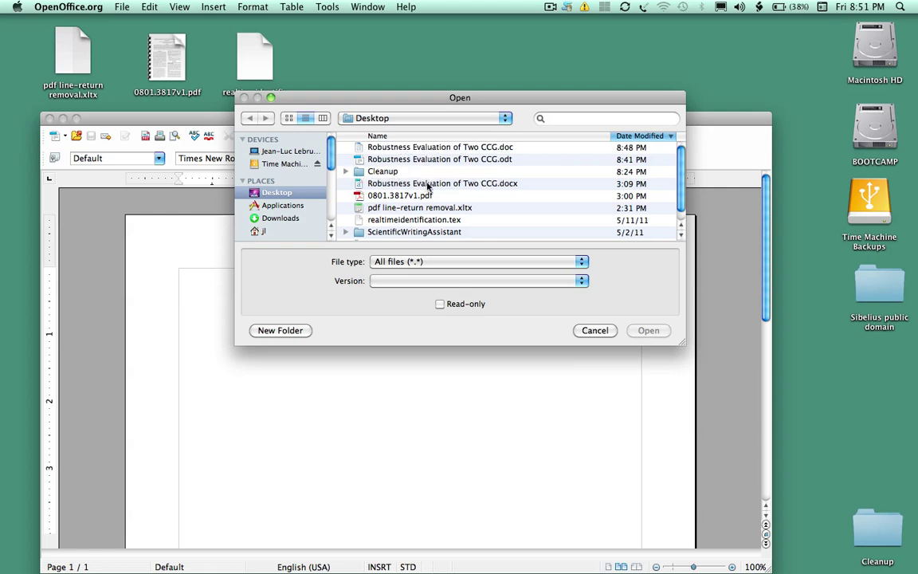
left_click(430, 183)
left_click(649, 329)
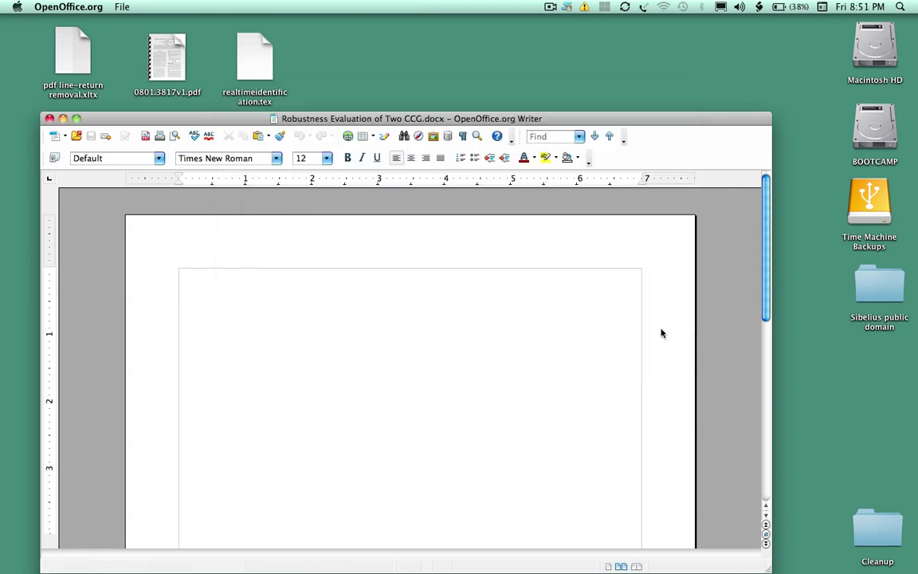
Cancel saving a copy, close the Writer document, and open 0801.3817v1.pdf in Adobe Reader
left_click(114, 6)
left_click(134, 111)
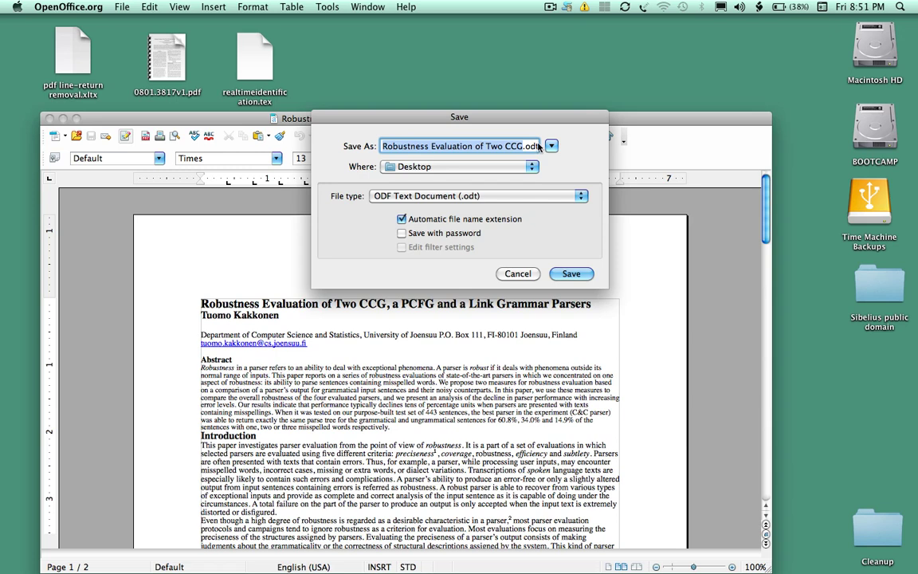
left_click(518, 274)
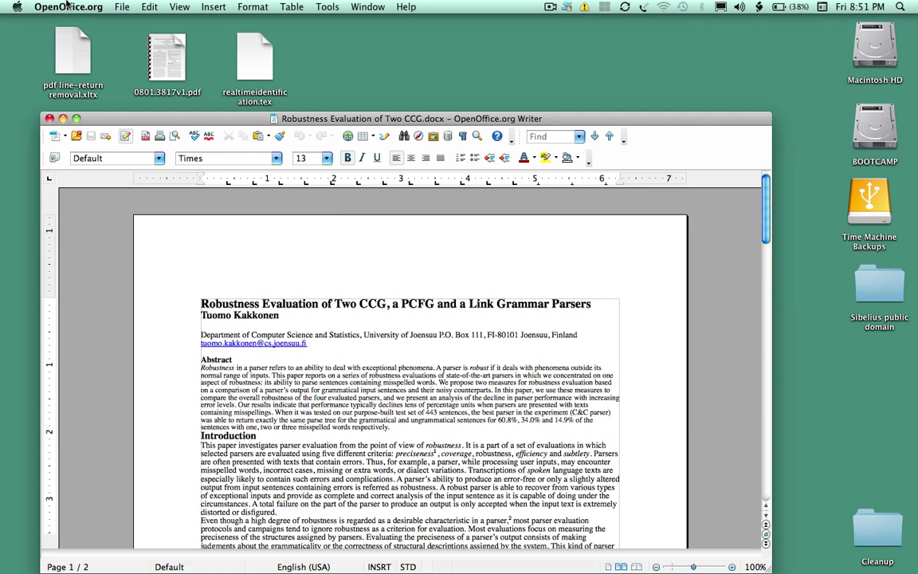
left_click(48, 118)
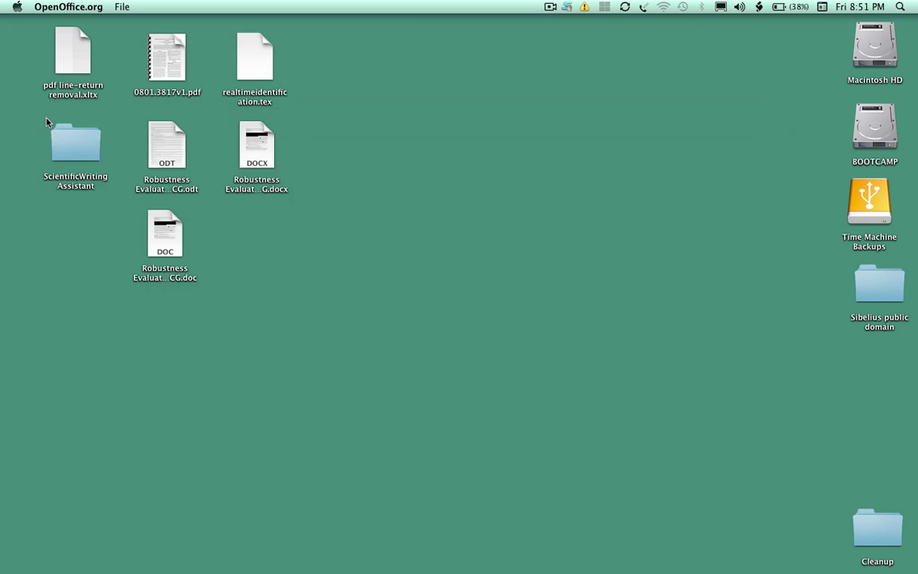
left_click(164, 145)
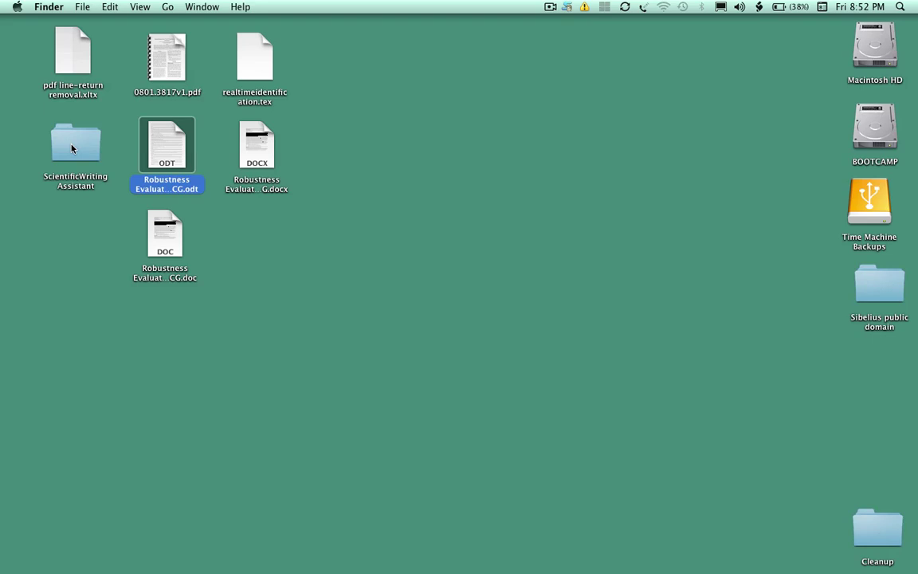
double_click(168, 53)
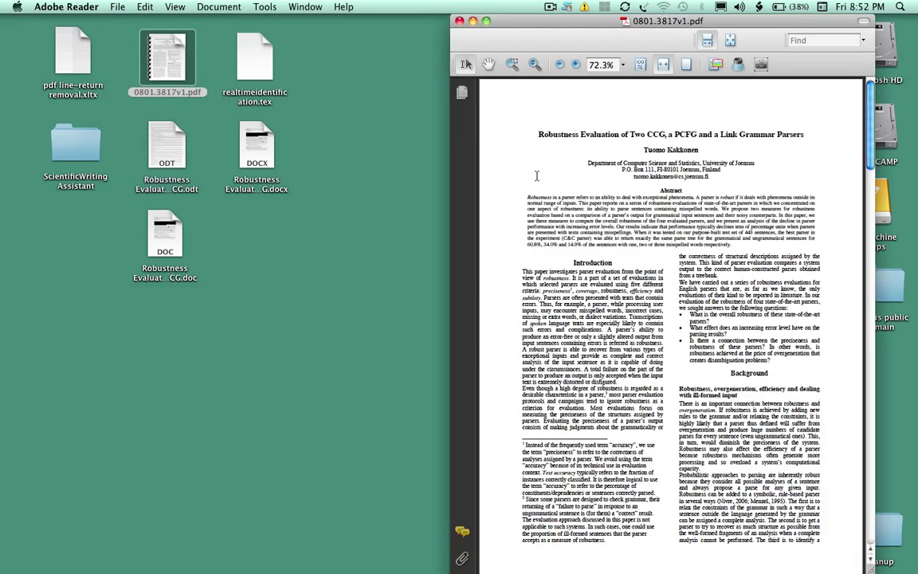
mouse_move(5, 239)
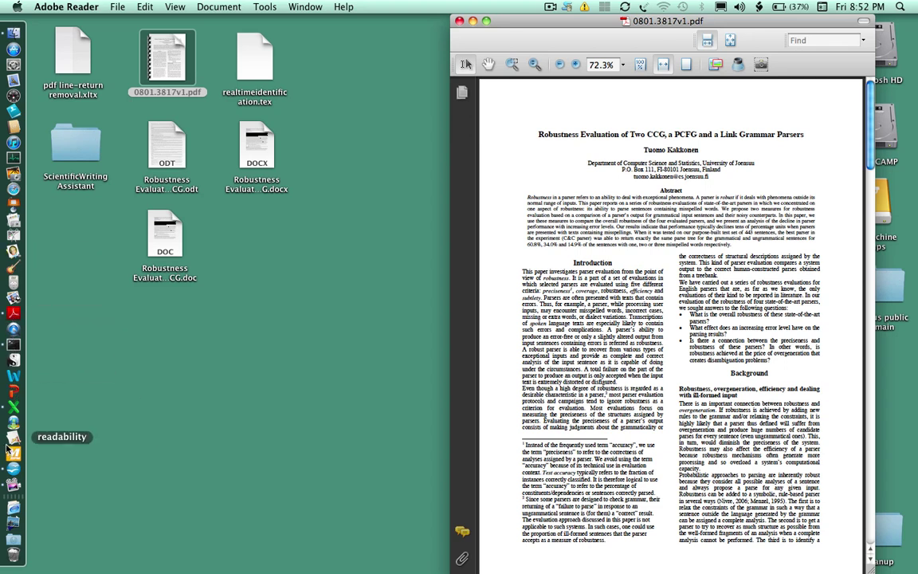
Launch Microsoft Word with a blank document and place it beside the PDF window
left_click(12, 376)
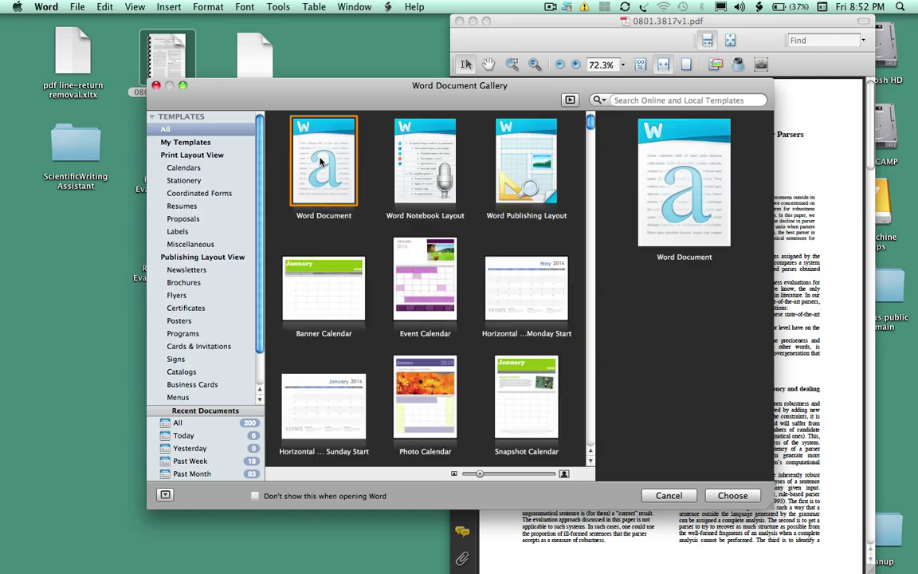
double_click(321, 162)
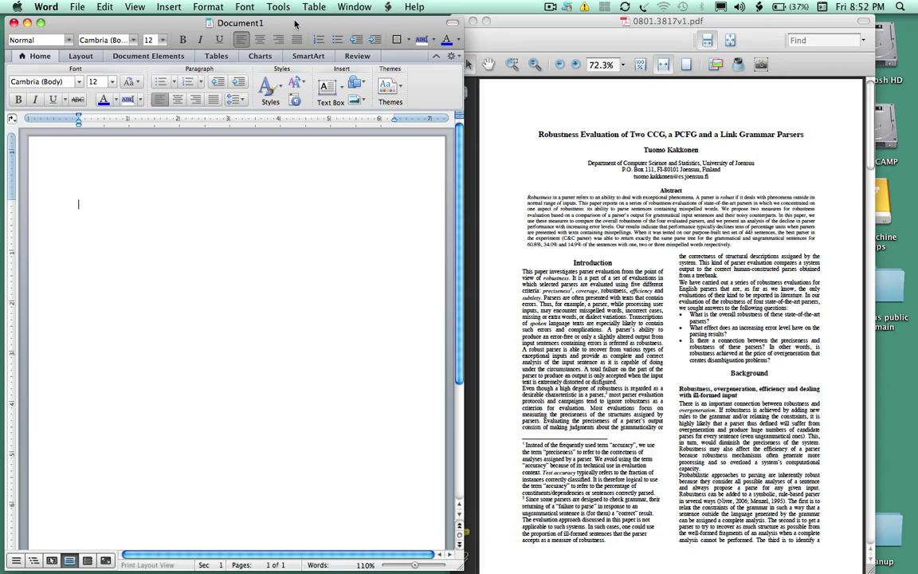
left_click_drag(255, 22, 273, 22)
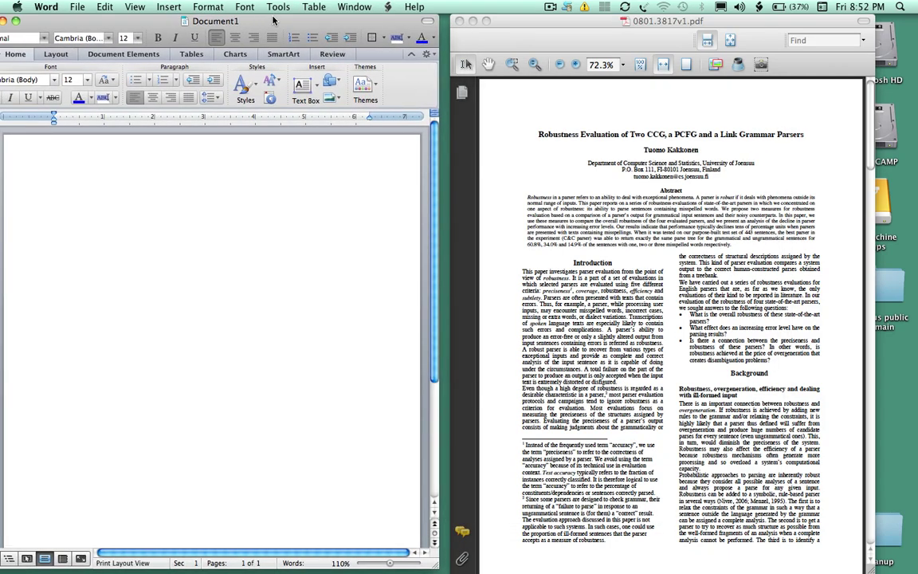
left_click_drag(630, 28, 616, 27)
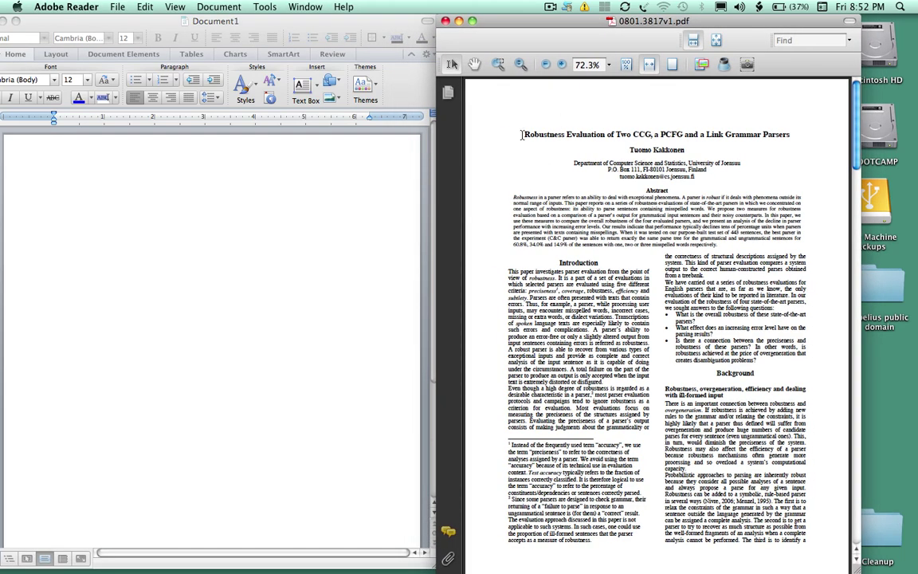
Drag the paper's title from the PDF to the top of the Word document, then select the abstract
left_click_drag(522, 134, 793, 132)
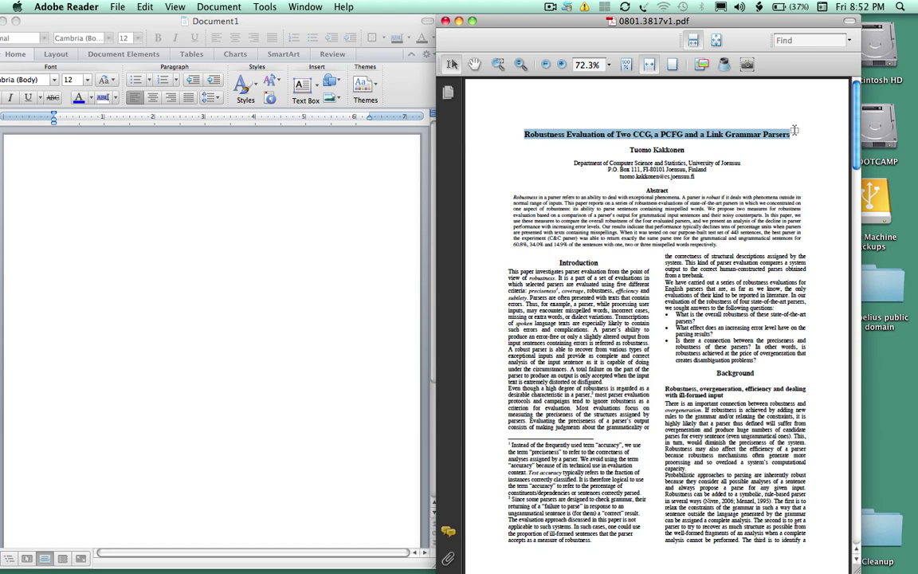
left_click(141, 159)
left_click_drag(137, 197, 137, 198)
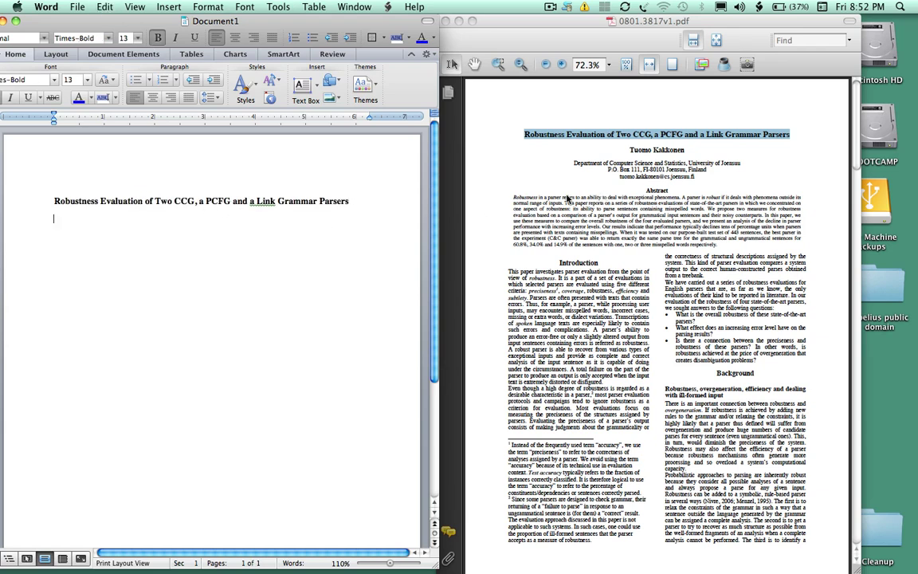
left_click(646, 192)
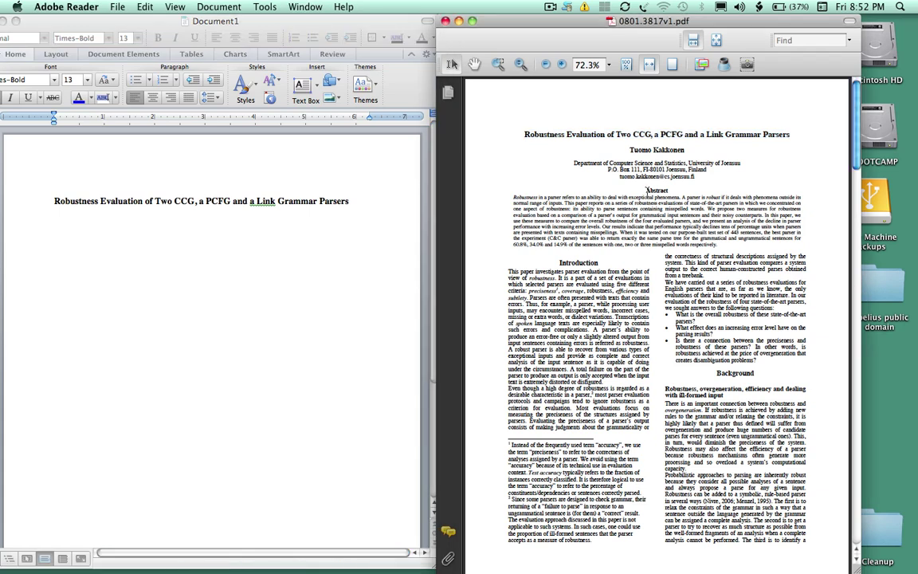
left_click_drag(647, 190, 720, 246)
key("super+c")
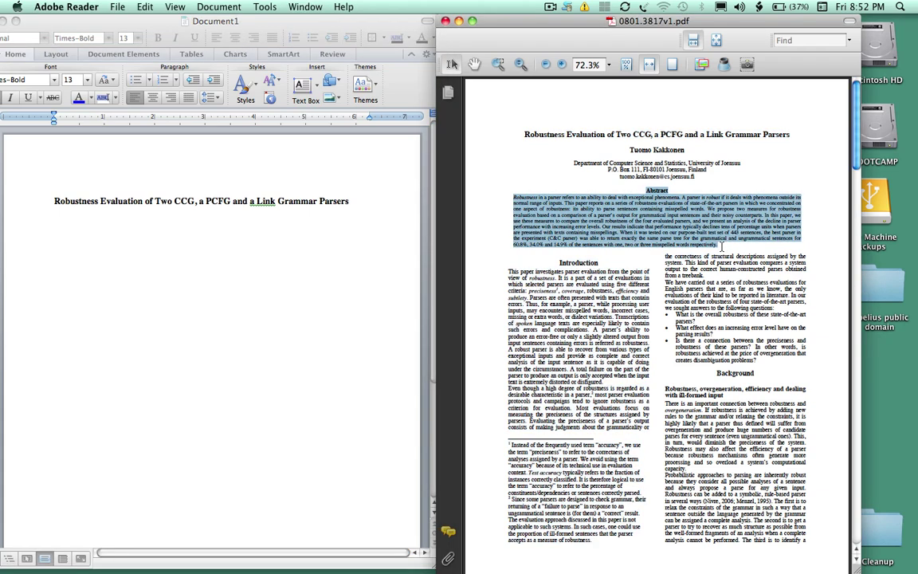
Paste the abstract below the title and rejoin its first three broken lines
left_click(62, 239)
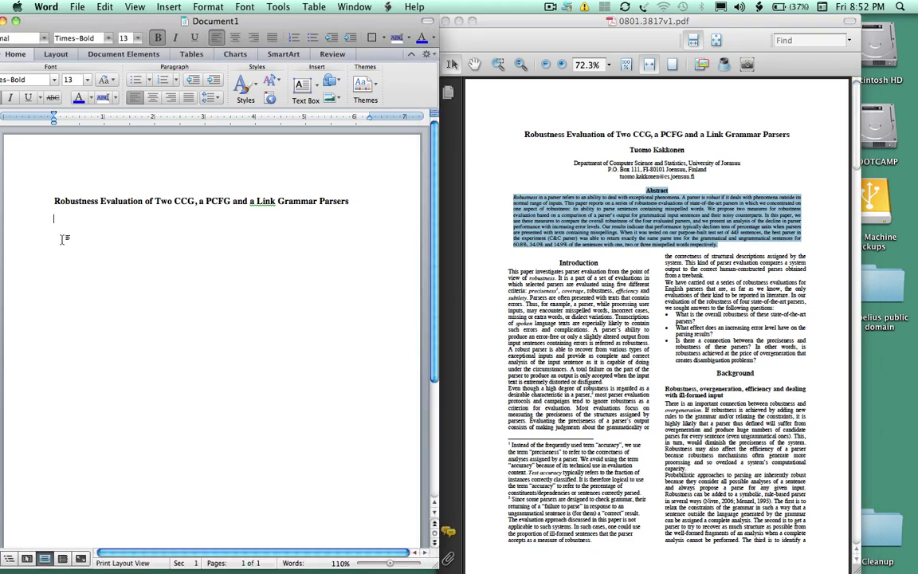
key("super+v")
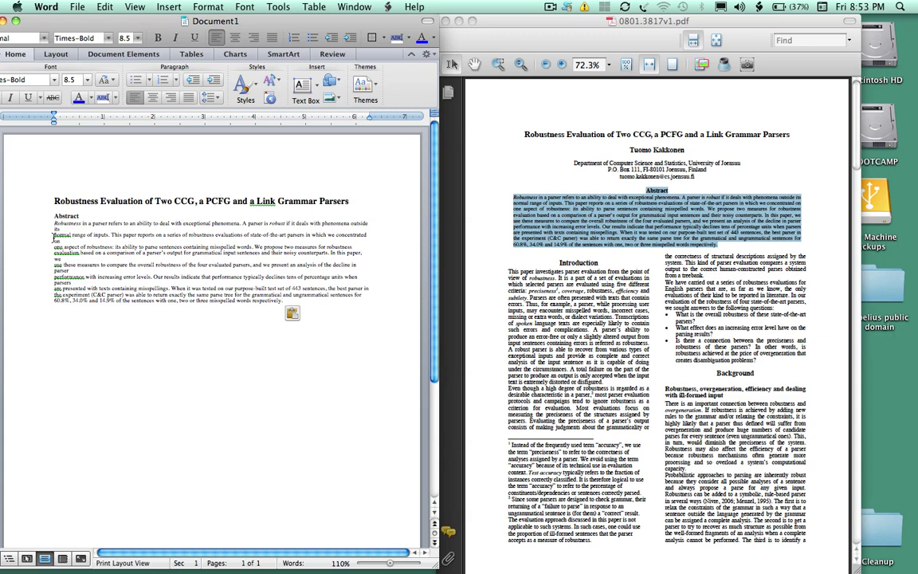
left_click(52, 235)
key("BackSpace")
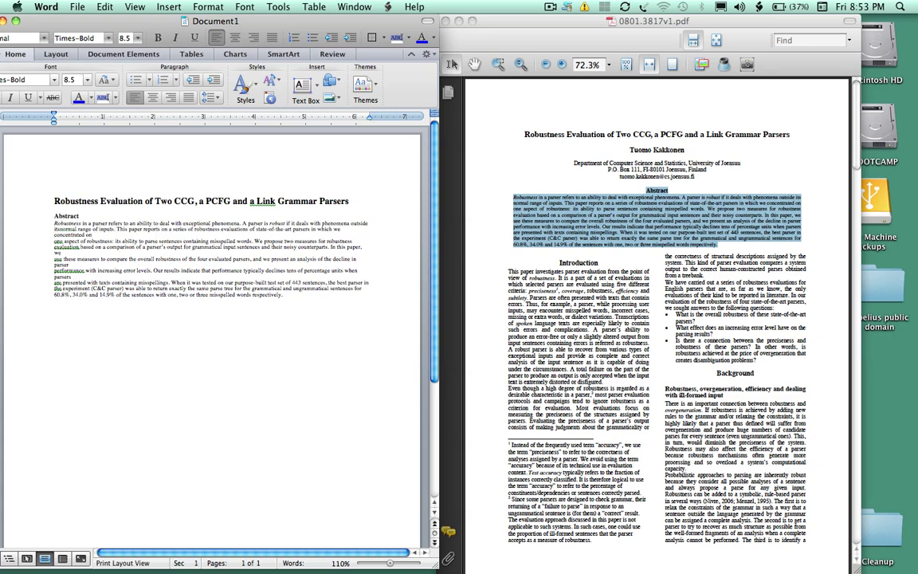
left_click(52, 241)
key("BackSpace")
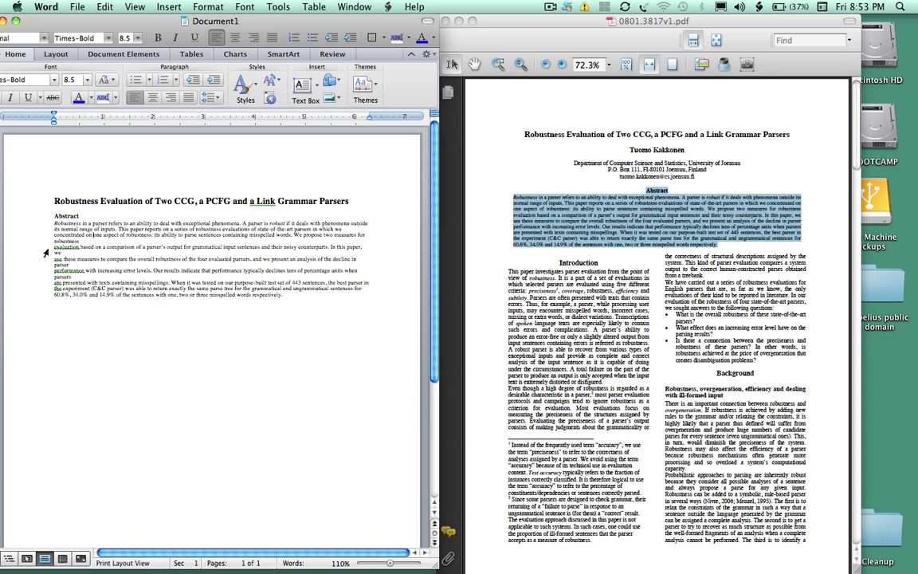
left_click(51, 249)
key("BackSpace")
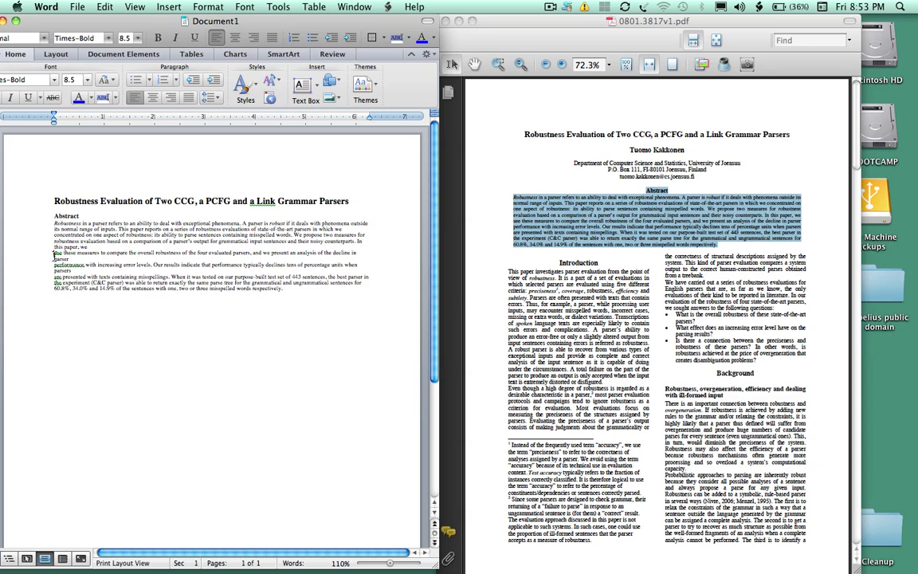
Rejoin the remaining broken abstract lines, through the 60.8%, 34.0% and 14.9% results line
left_click(54, 252)
key("BackSpace")
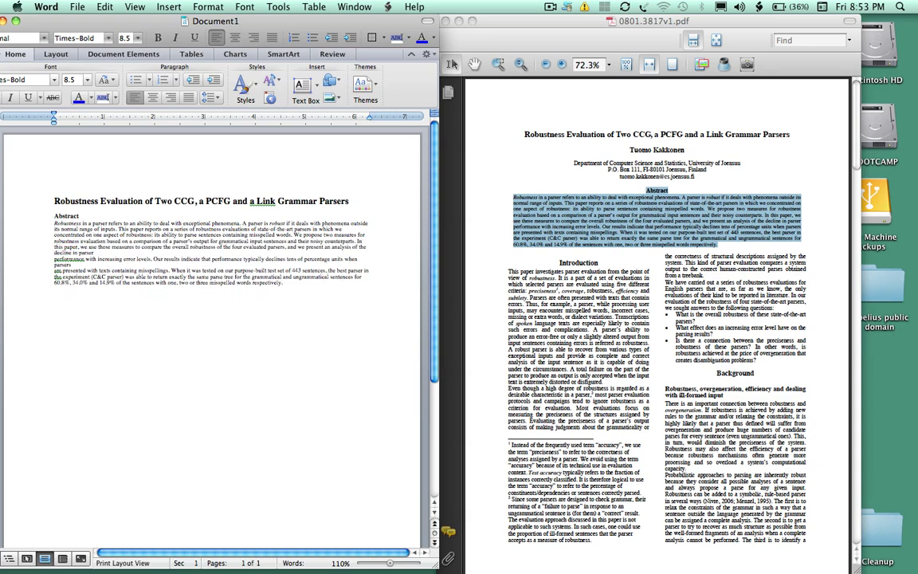
left_click(54, 259)
key("BackSpace")
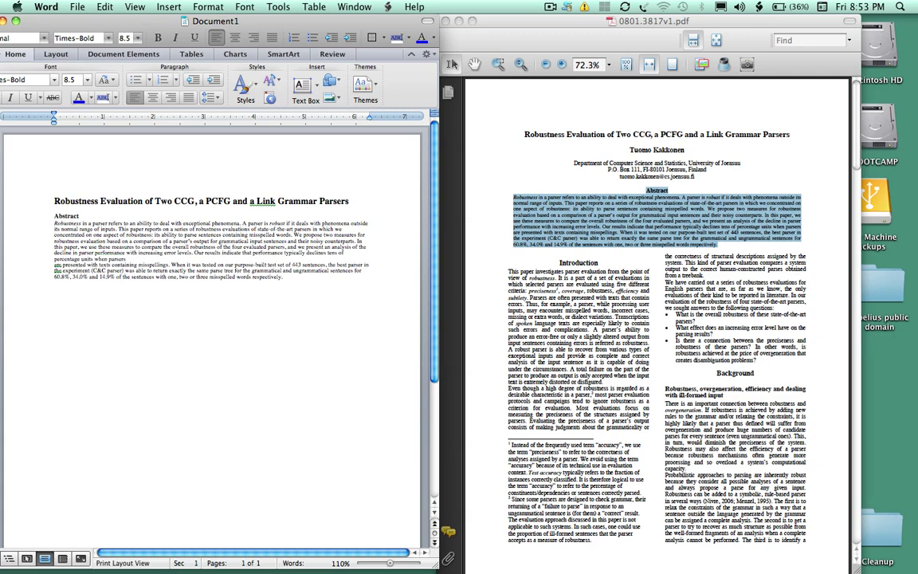
left_click(54, 265)
key("BackSpace")
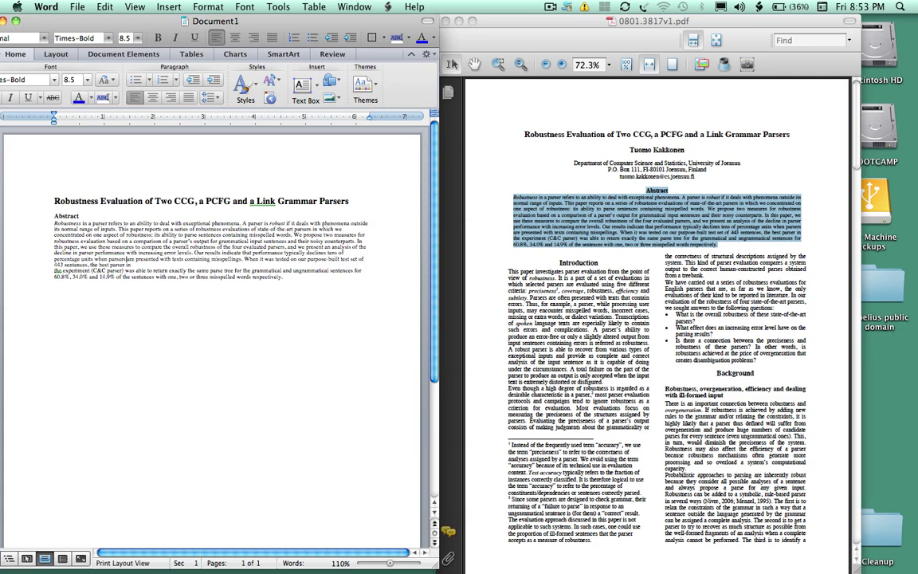
left_click(54, 271)
key("BackSpace")
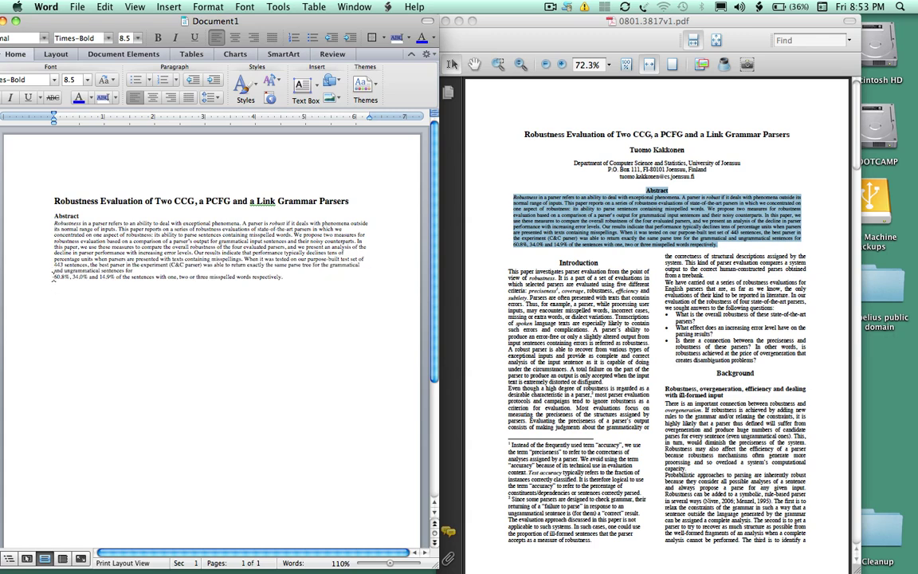
left_click(53, 276)
key("BackSpace")
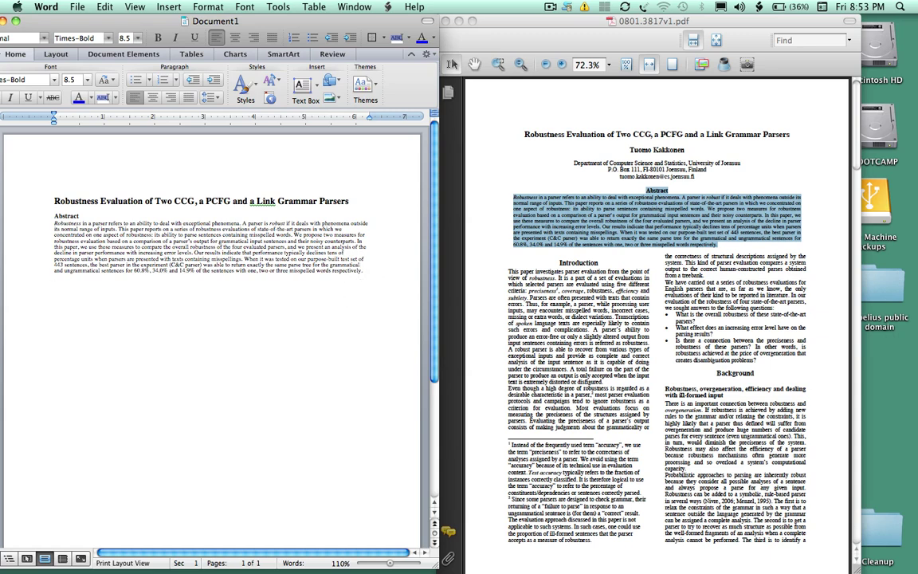
Copy the Introduction text from the PDF's first column and paste it below the abstract
left_click(558, 266)
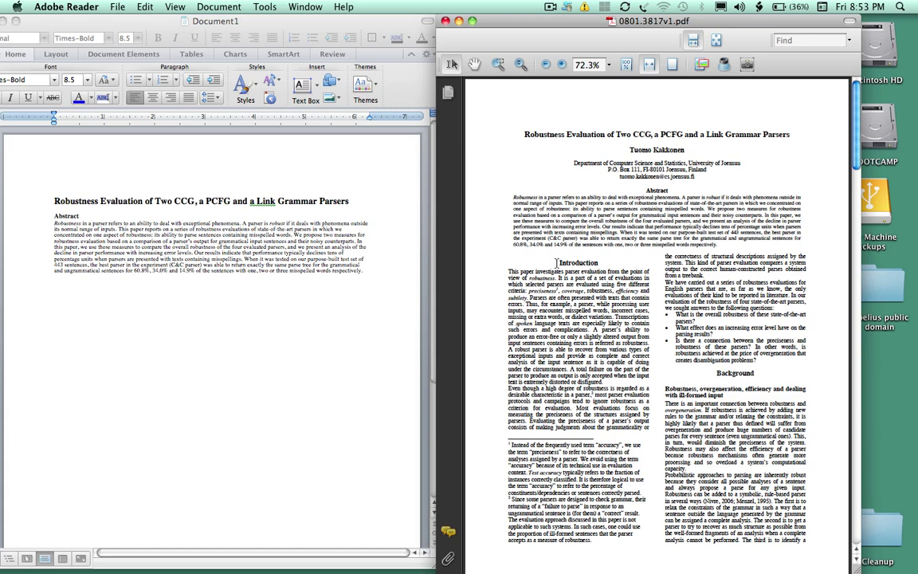
left_click_drag(557, 263, 758, 364)
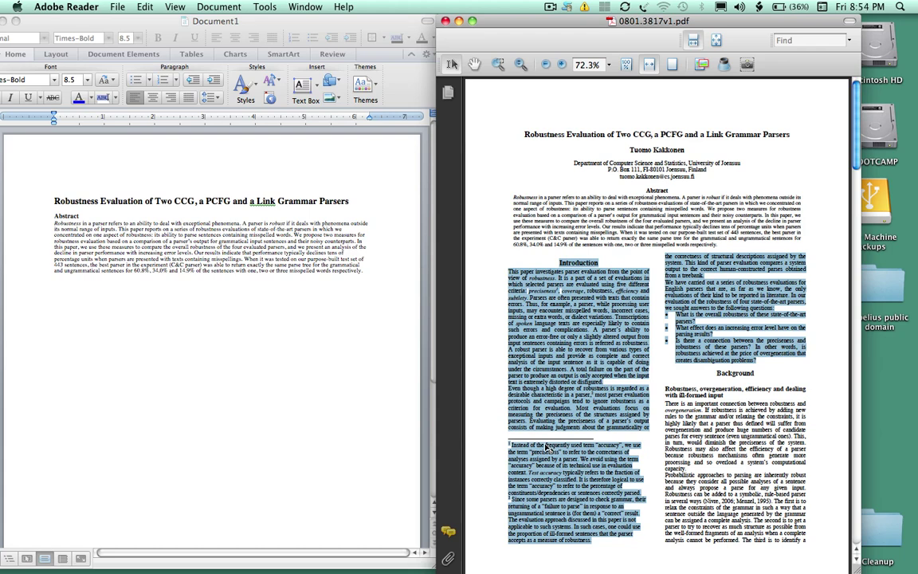
left_click(523, 262)
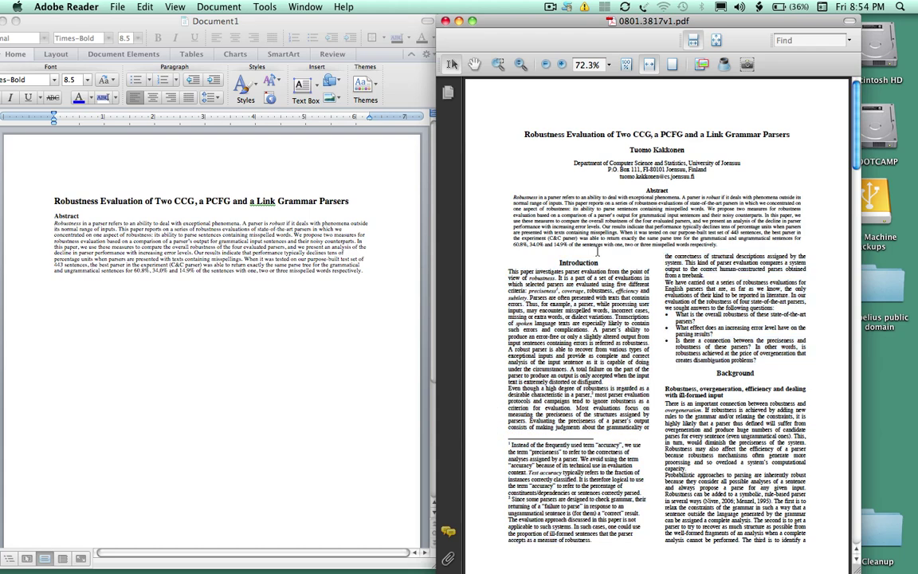
left_click_drag(558, 262, 649, 429)
key("super+c")
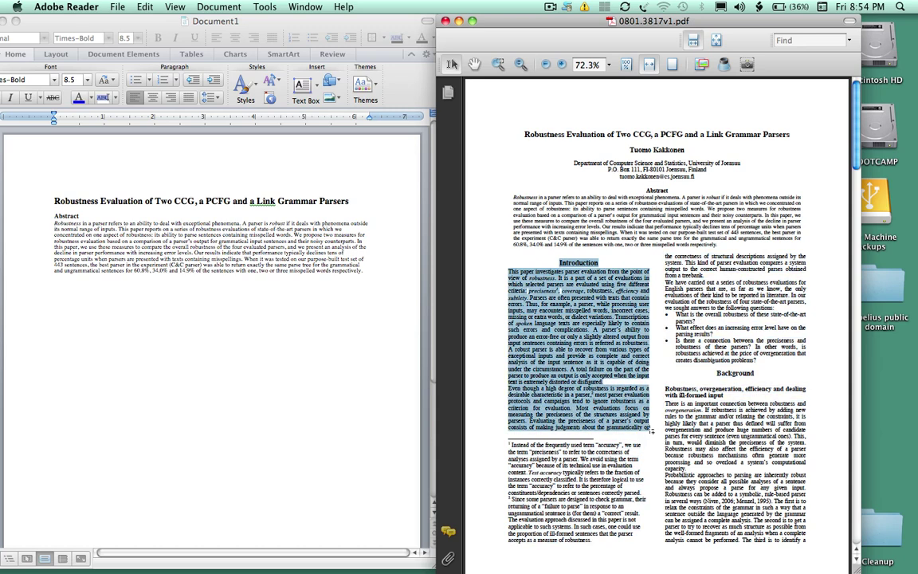
left_click(92, 317)
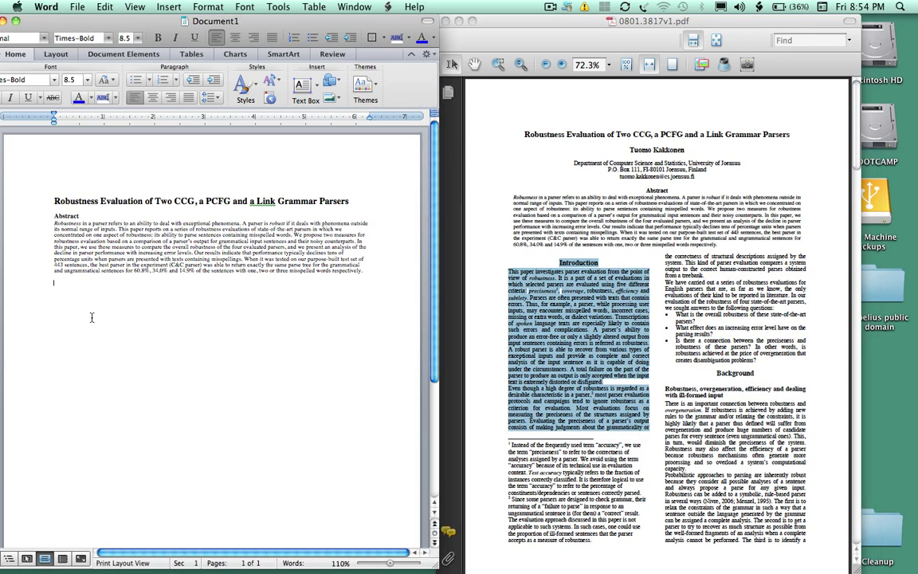
key("super+v")
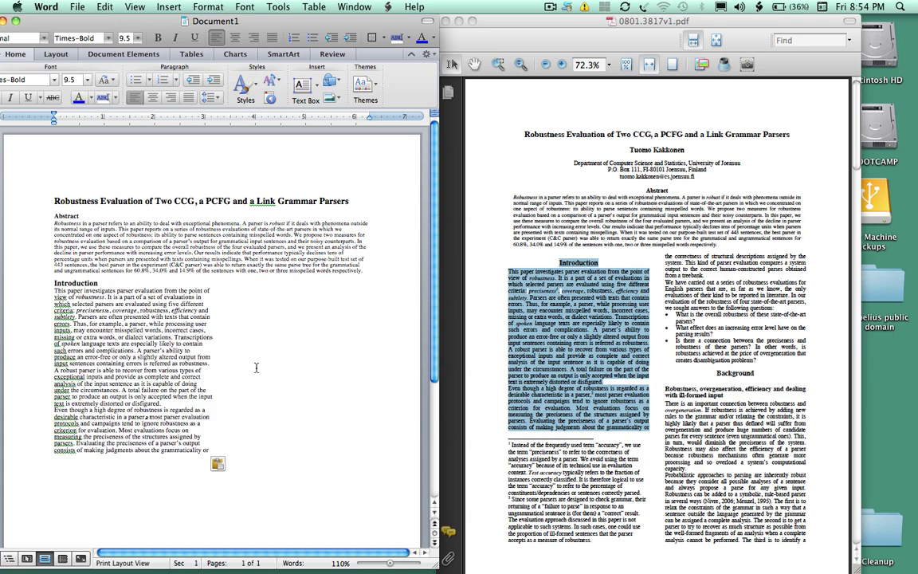
Copy the second column's Introduction passage and paste it at the end of the document
left_click(686, 264)
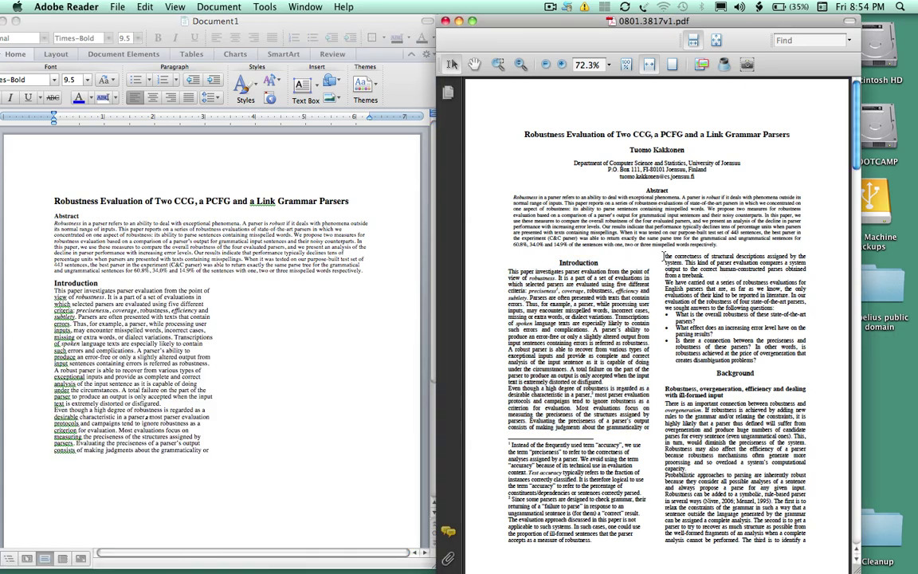
left_click_drag(666, 262, 756, 362)
left_click(664, 256)
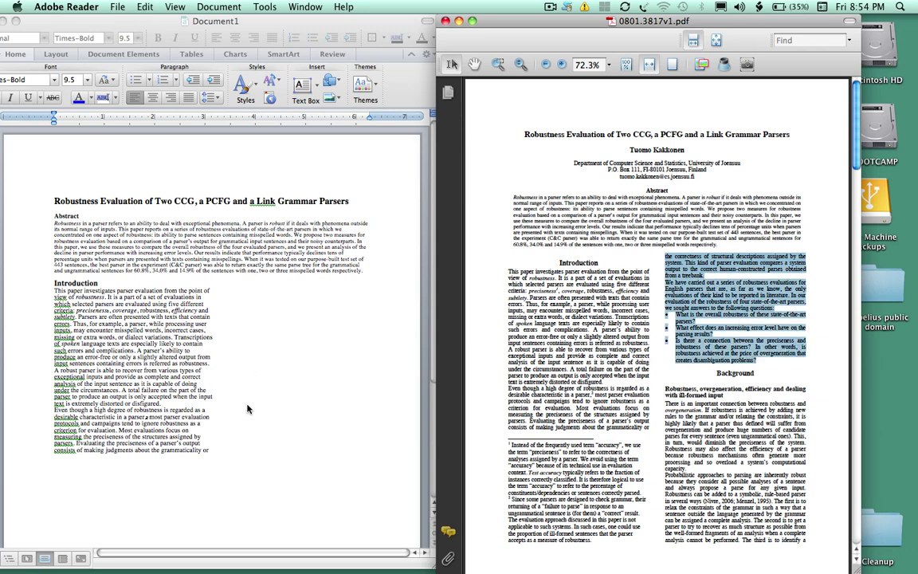
left_click(155, 476)
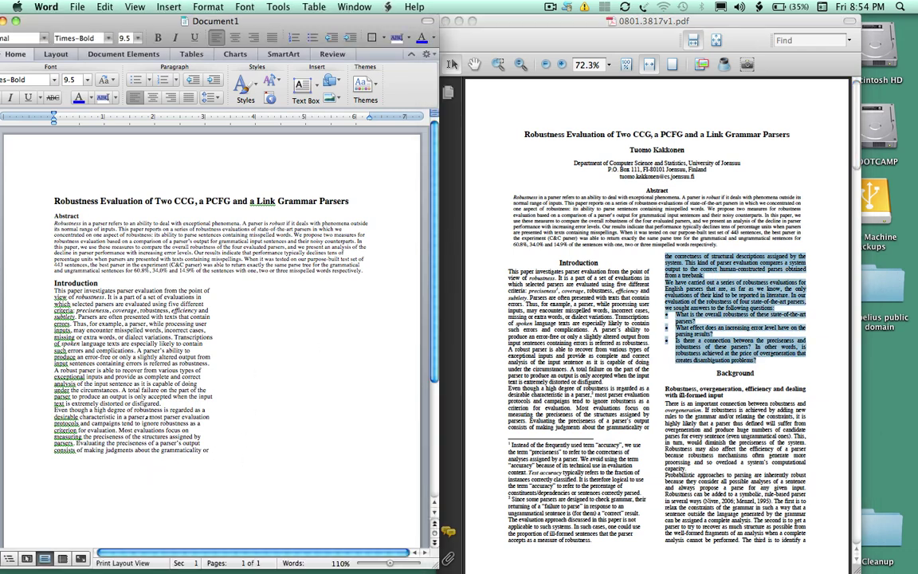
type("the correctness of structural descriptions assigned by the system. This kind of parser evaluation compares a system output to the correct human-constructed parses obtained from a treebank. We have carried out a series of robustness evaluations for English parsers that are, as far as we know, the only evaluations of their kind to be reported in literature. In our evaluation of the robustness of four state-of-the-art parsers, we sought answers to the following questions: • What is the overall robustness of these state-of-the-art parsers? • What effect does an increasing error level have on the parsing results? • Is there a connection between the preciseness and robustness of these parsers? In other words, is robustness achieved at the price of overgeneration that creates disambiguation problems?")
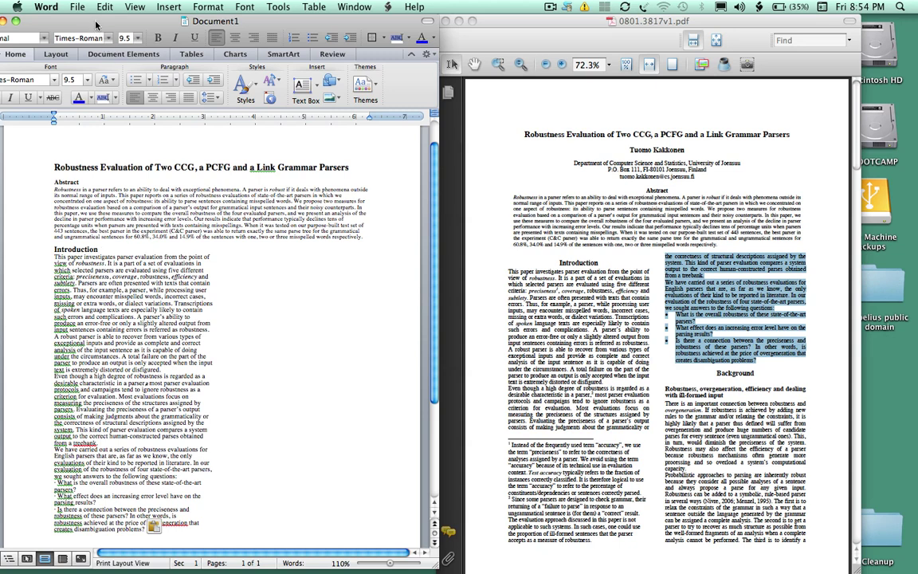
Cut the Introduction body text from Word and open the 'pdf line-return removal2.xltx' template
left_click_drag(95, 25, 492, 14)
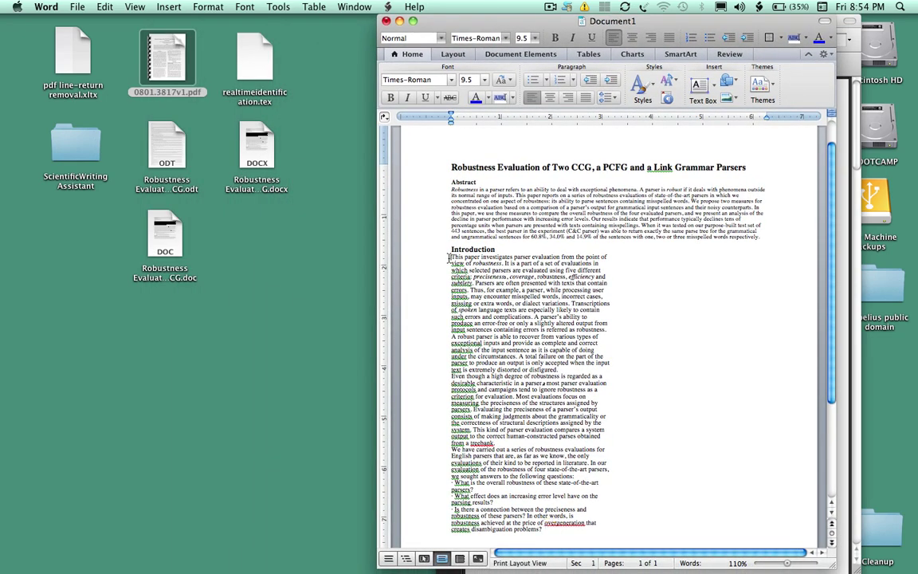
left_click_drag(449, 257, 548, 529)
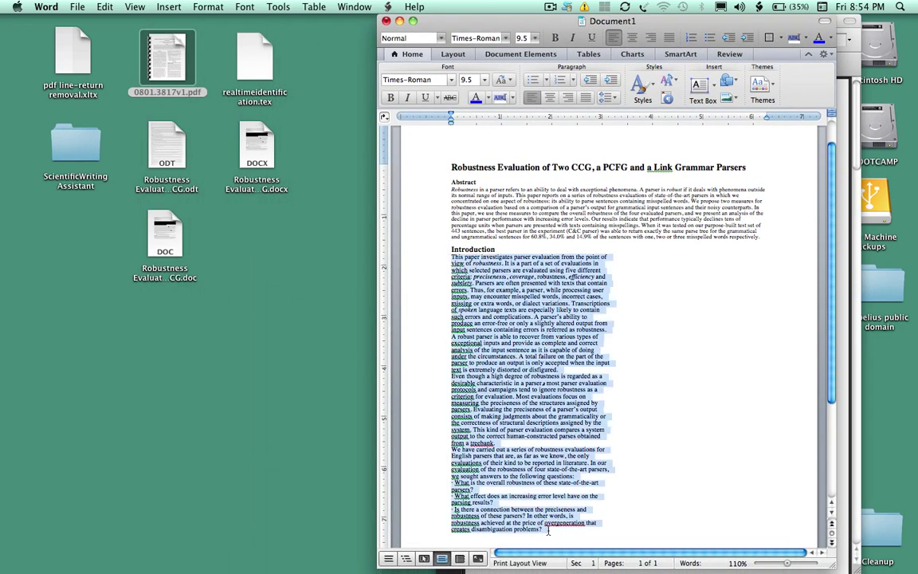
left_click(100, 7)
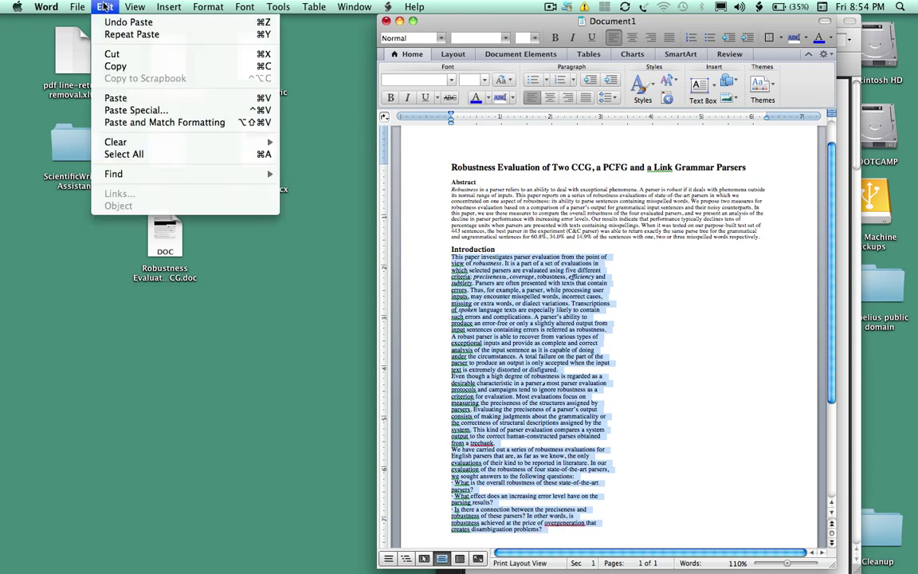
left_click(112, 54)
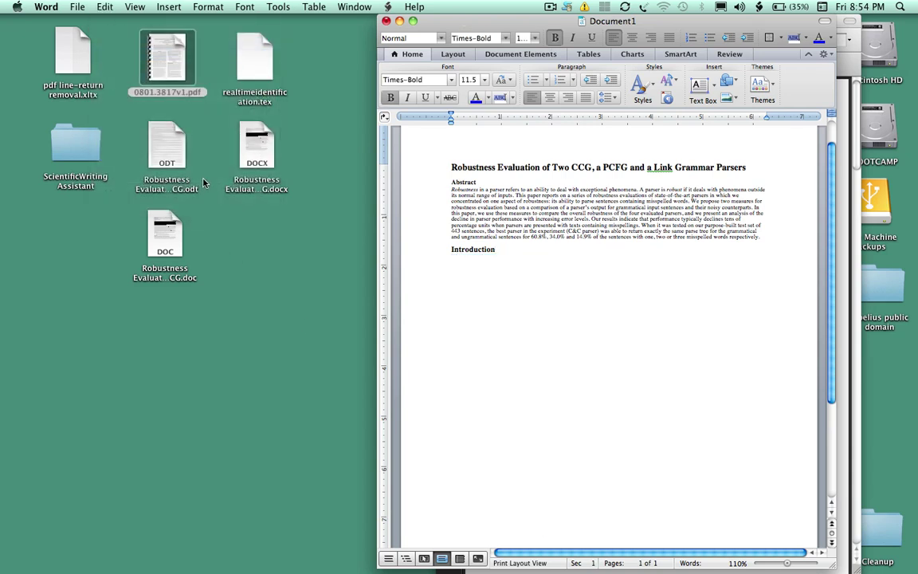
double_click(70, 55)
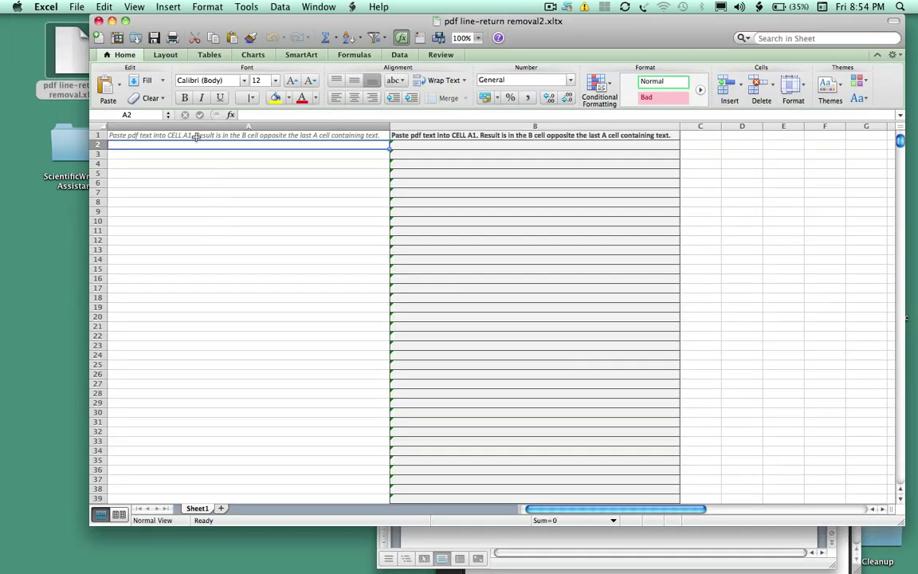
Paste the Introduction into cell A1 of the template and copy the joined paragraph from B42
left_click(194, 136)
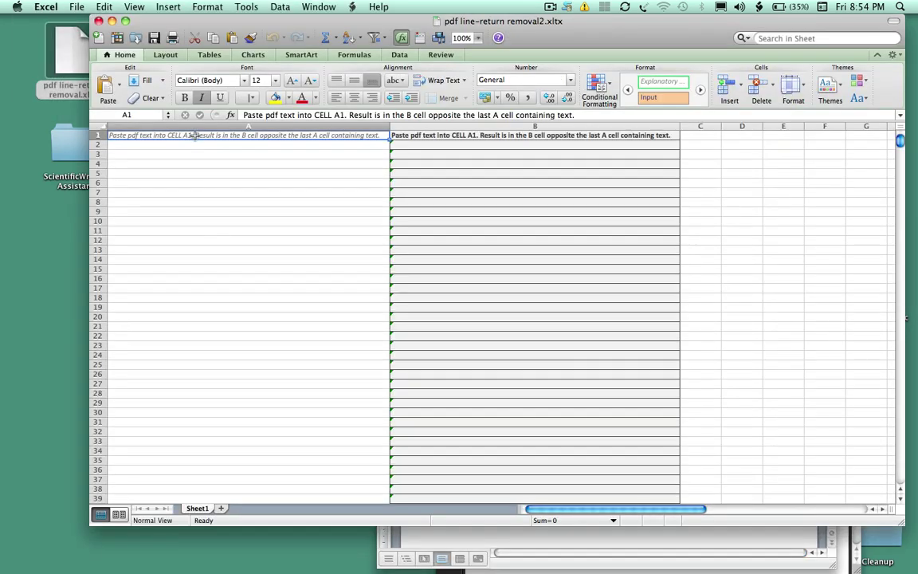
left_click(106, 5)
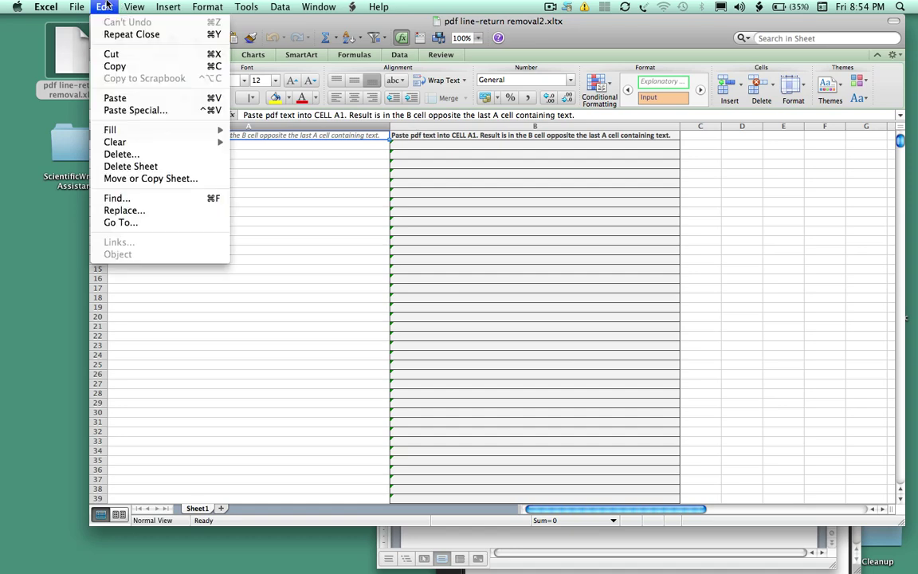
left_click(103, 96)
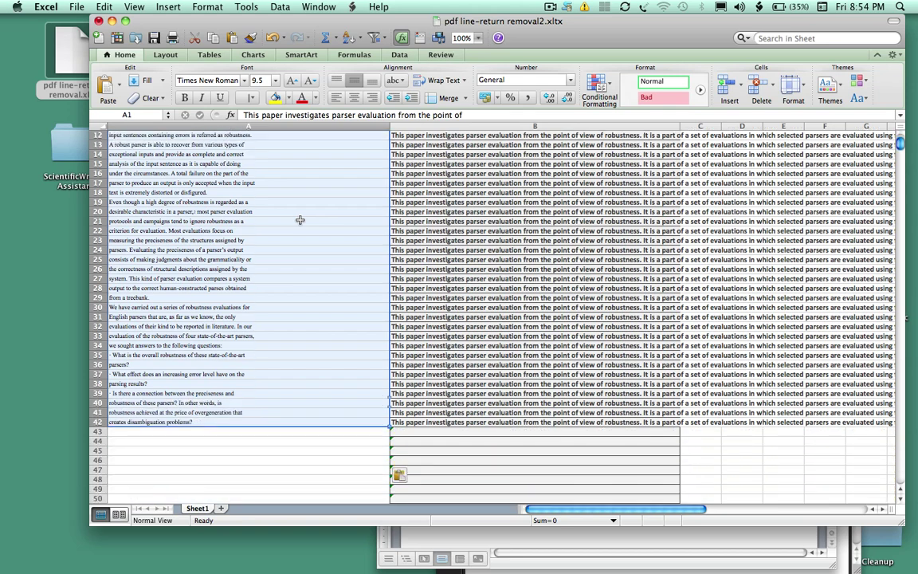
scroll(300, 220, "down", 10)
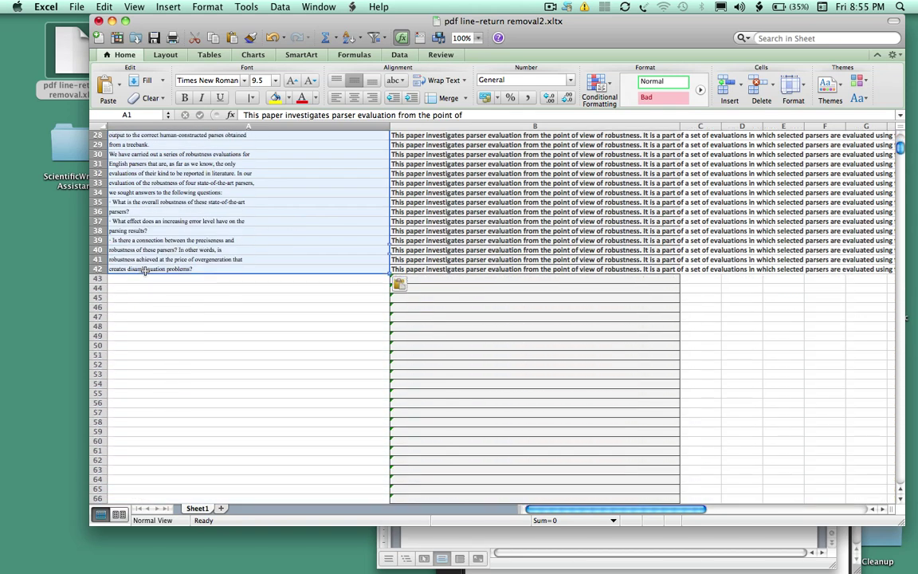
left_click(438, 269)
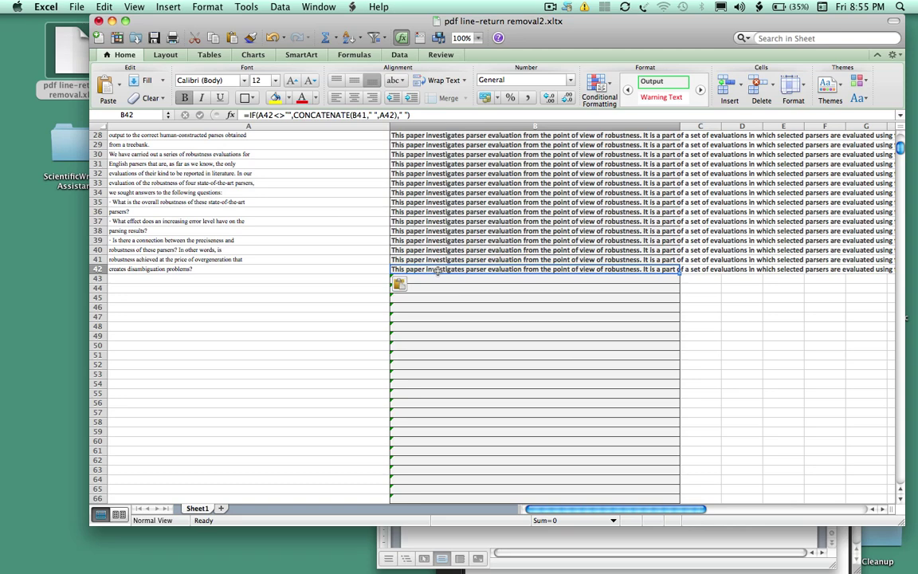
key("super+c")
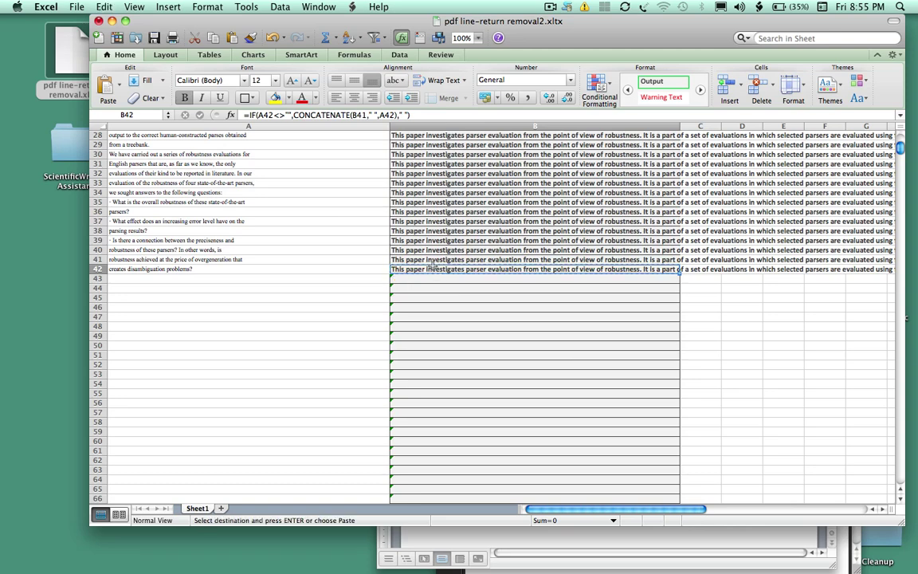
left_click(435, 534)
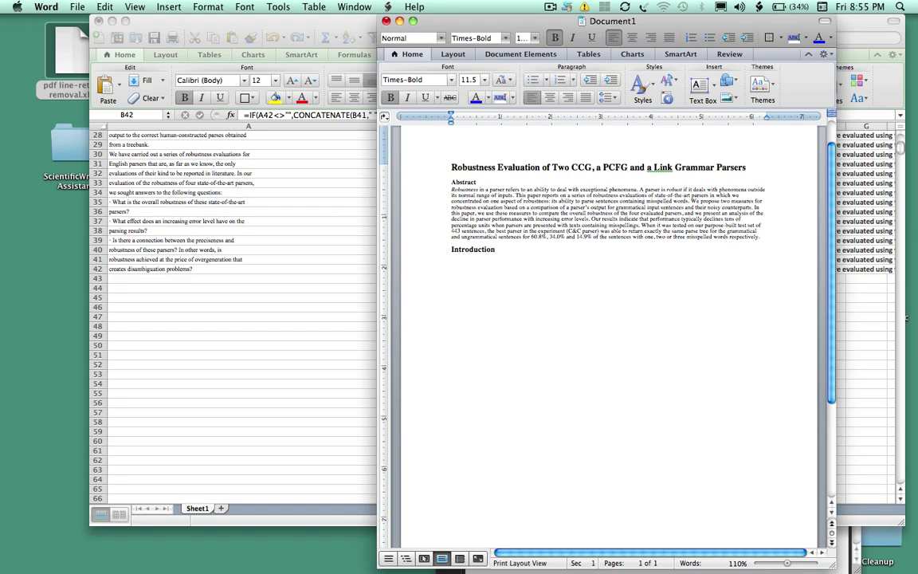
Paste the joined Introduction paragraph on a new line beneath the Introduction heading
key("Return")
key("super+v")
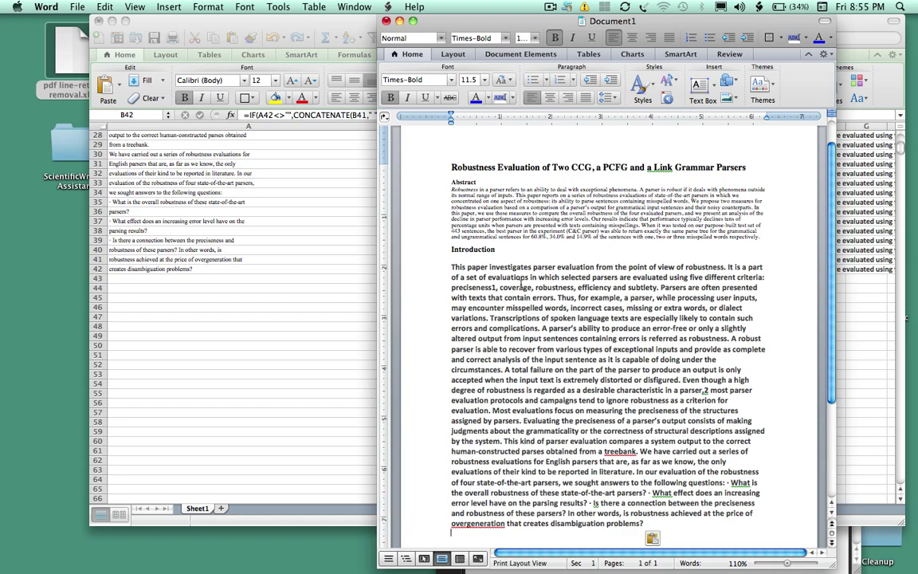
scroll(521, 285, "down", 3)
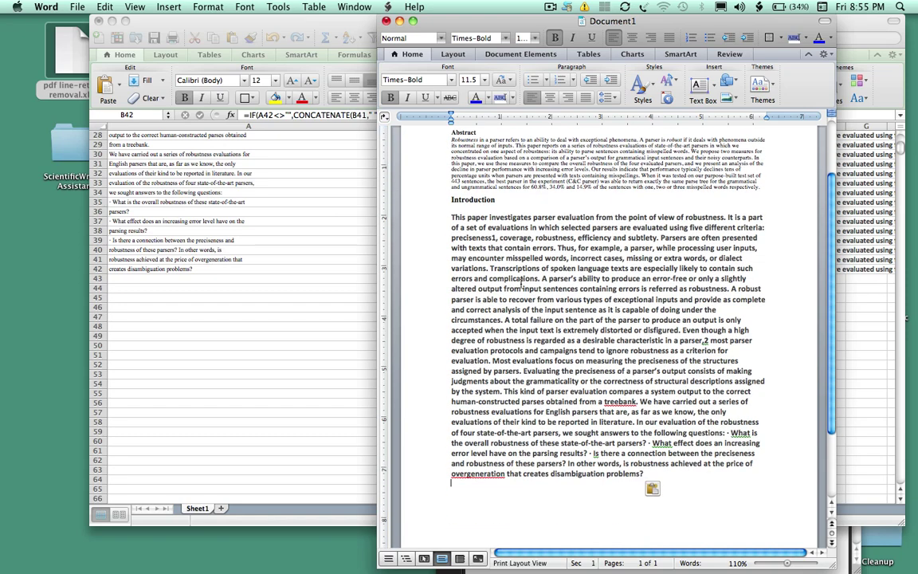
scroll(522, 282, "up", 4)
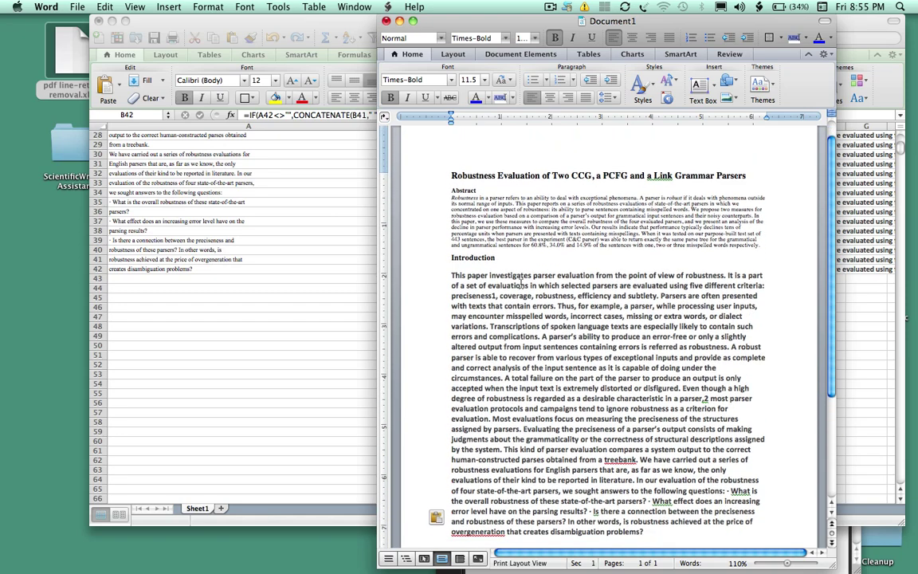
Make a space the separator in B42's CONCATENATE formula, then close the template without saving
left_click(267, 283)
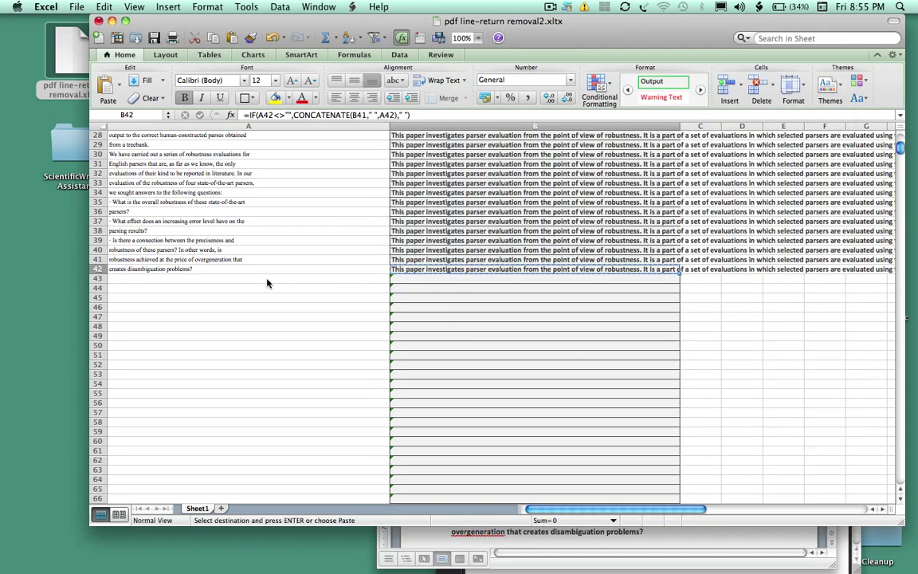
scroll(267, 283, "up", 9)
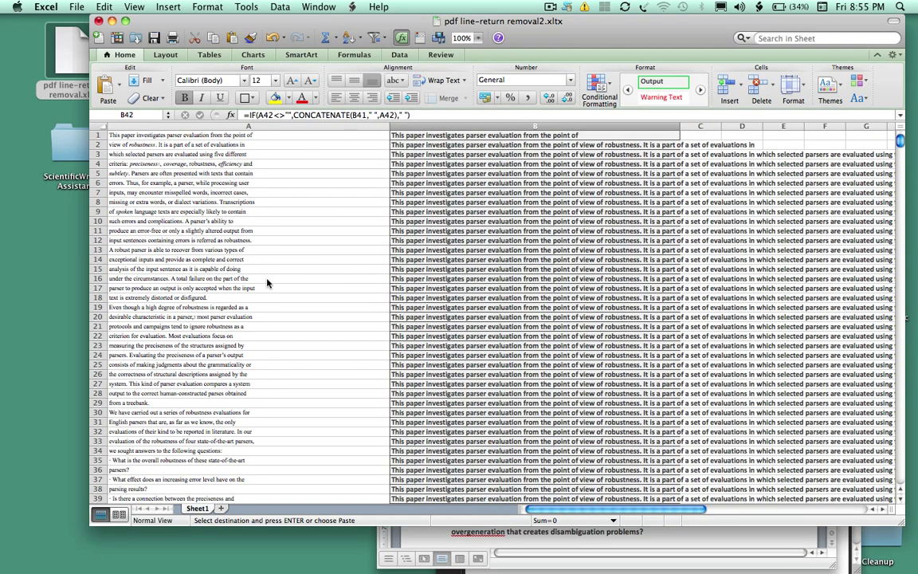
left_click(370, 115)
left_click(404, 115)
key("BackSpace")
left_click(98, 22)
left_click(448, 105)
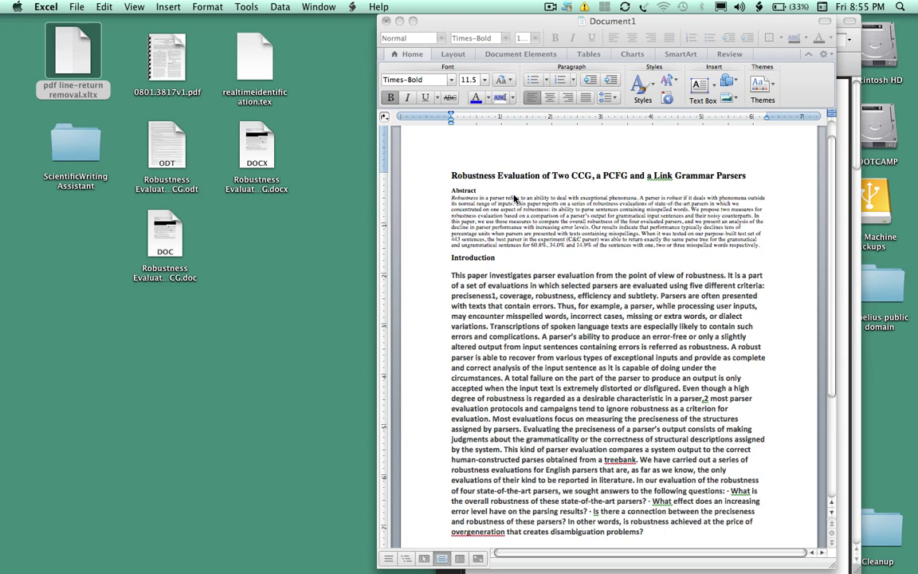
Close Document1 without saving, quit Word, and close the 0801.3817v1.pdf window
left_click(386, 23)
left_click(385, 22)
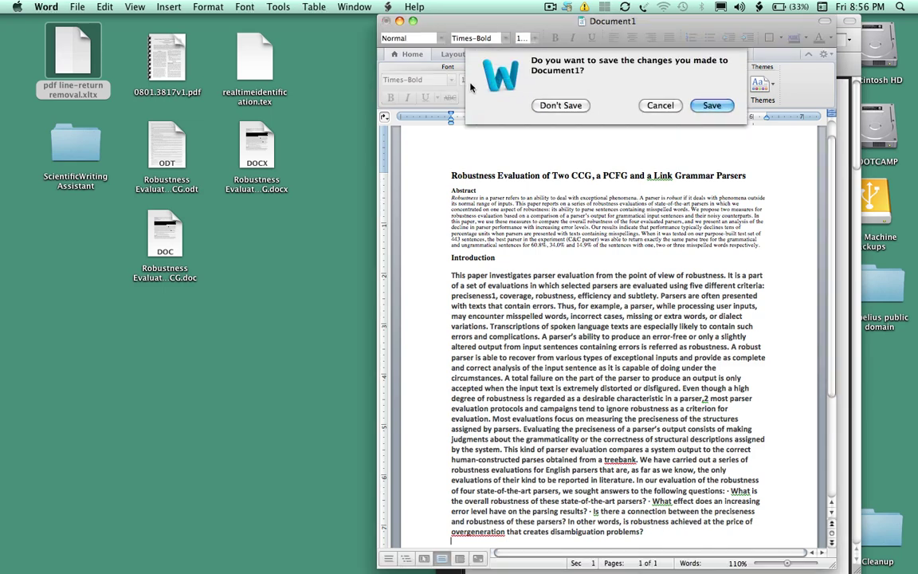
left_click(536, 104)
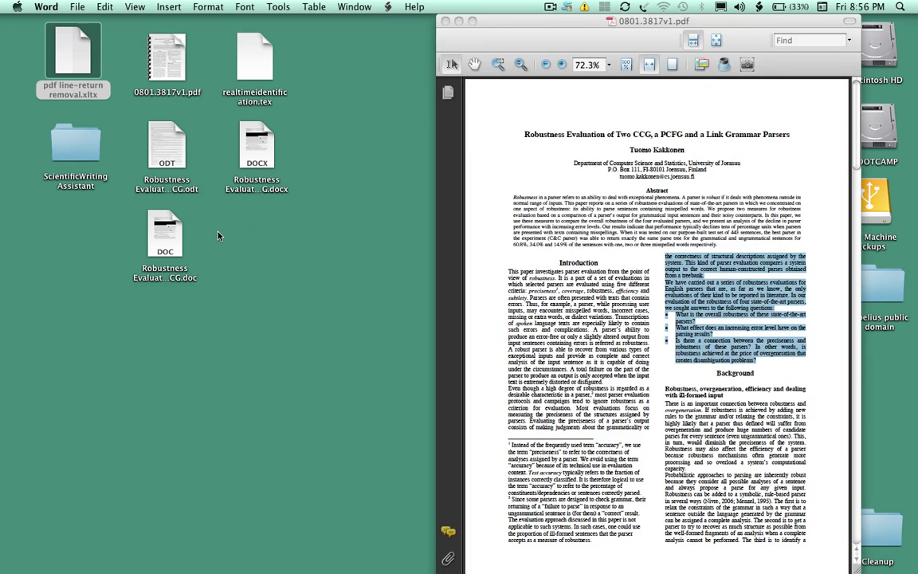
key("super+q")
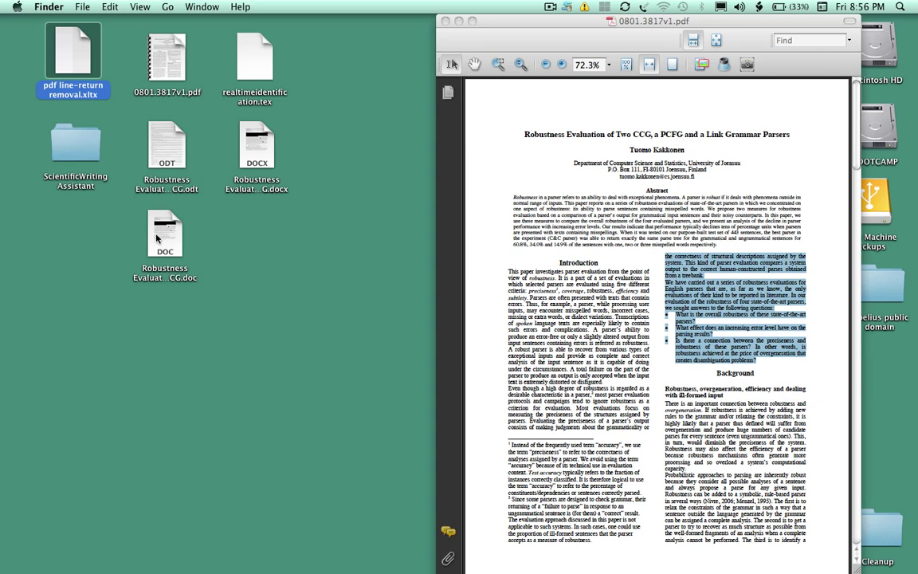
left_click(446, 22)
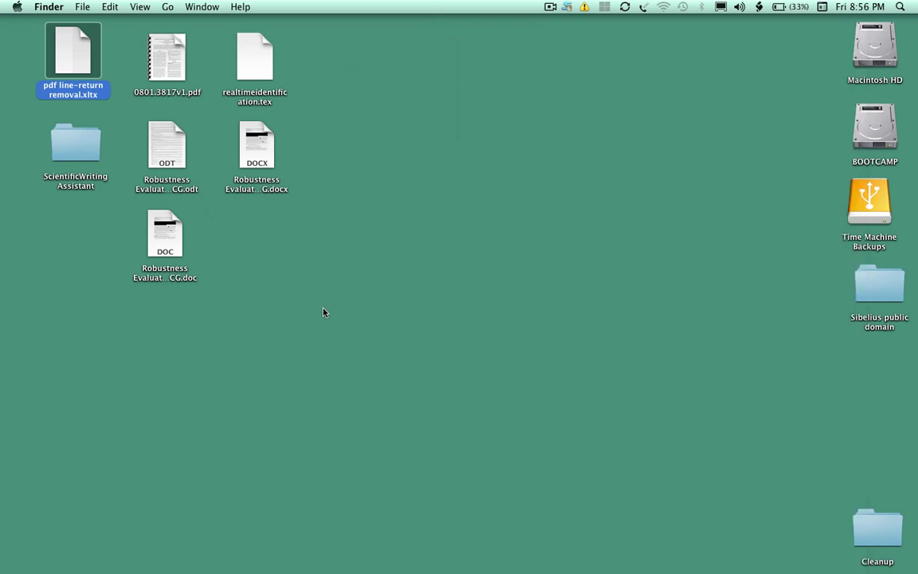
left_click(211, 235)
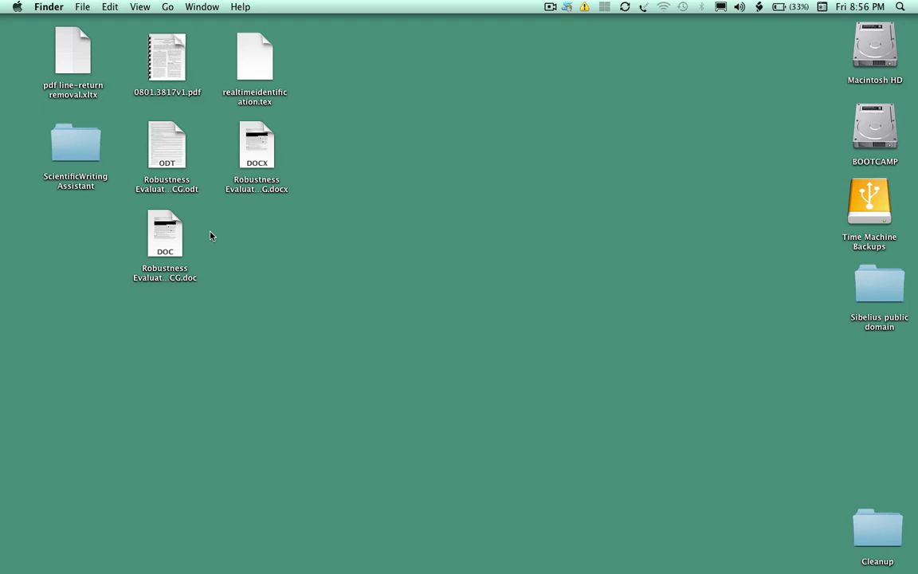